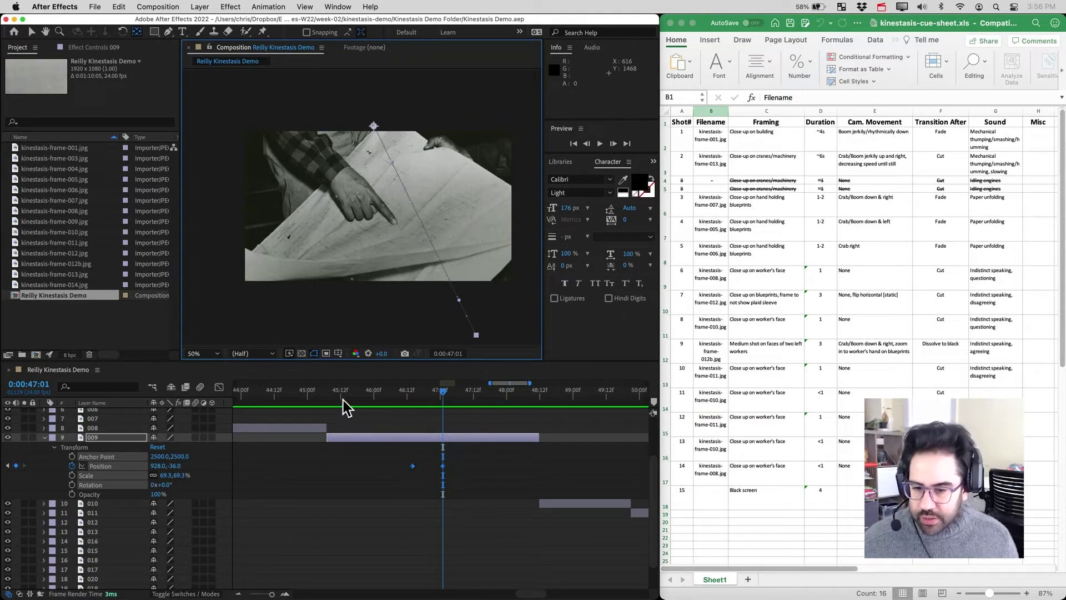
Step: Scrub through the shots and try scaling the blueprint photo to about 100%, then undo it
{"action": "left_click_drag", "start_coordinate": [330, 389], "coordinate": [399, 444]}
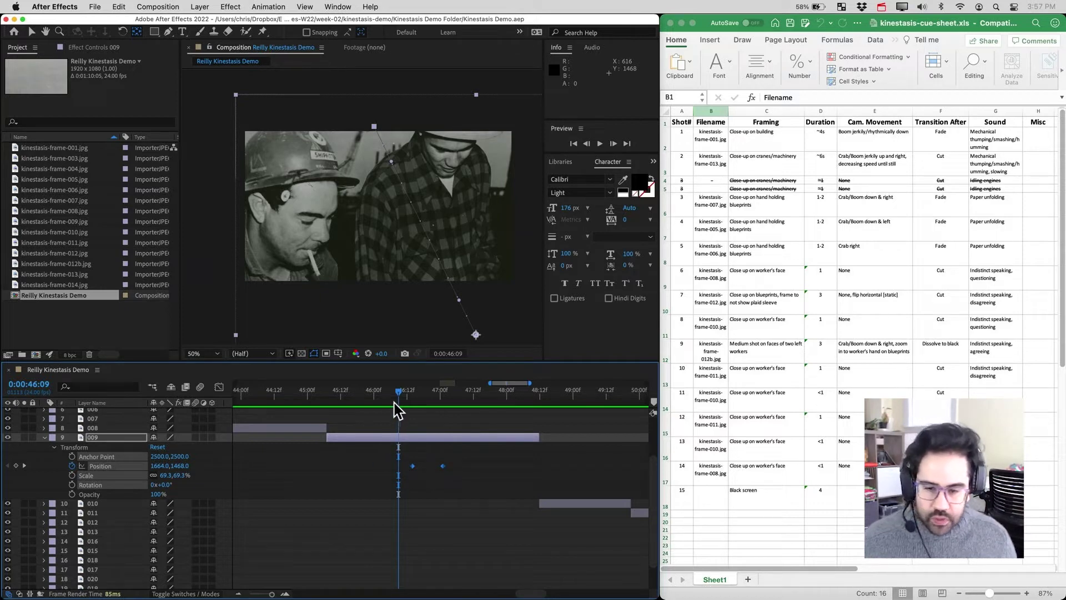
{"action": "left_click_drag", "start_coordinate": [399, 394], "coordinate": [444, 395]}
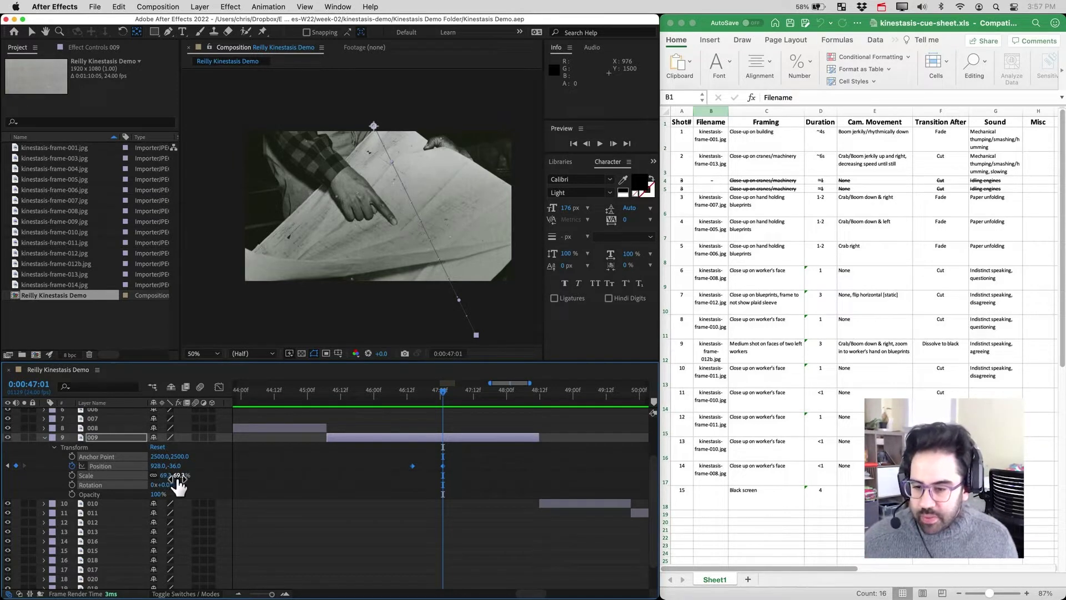
{"action": "left_click_drag", "start_coordinate": [179, 476], "coordinate": [193, 478]}
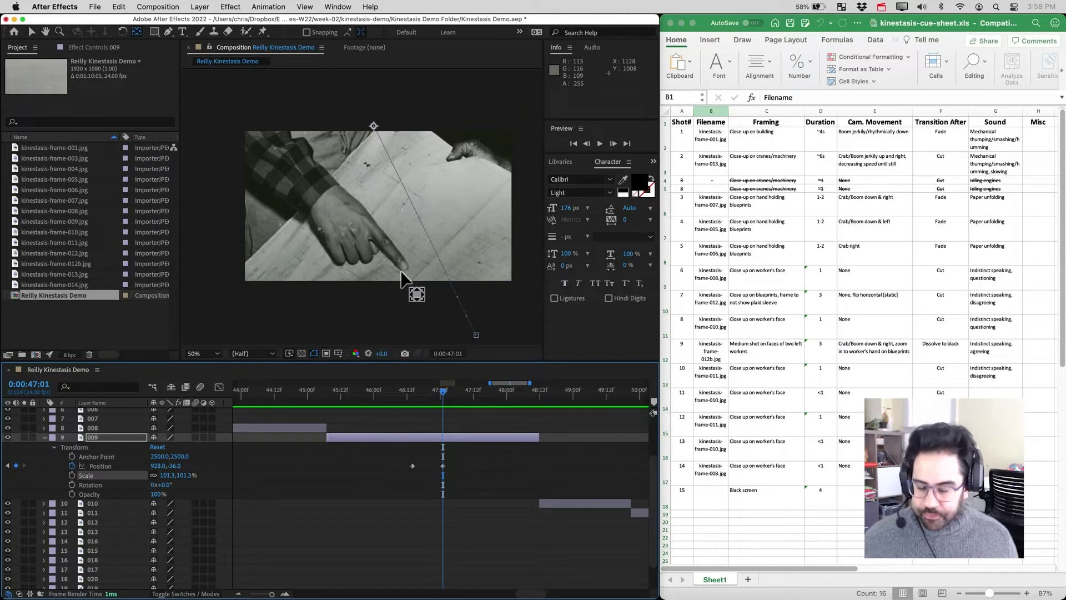
{"action": "key", "text": "super+z"}
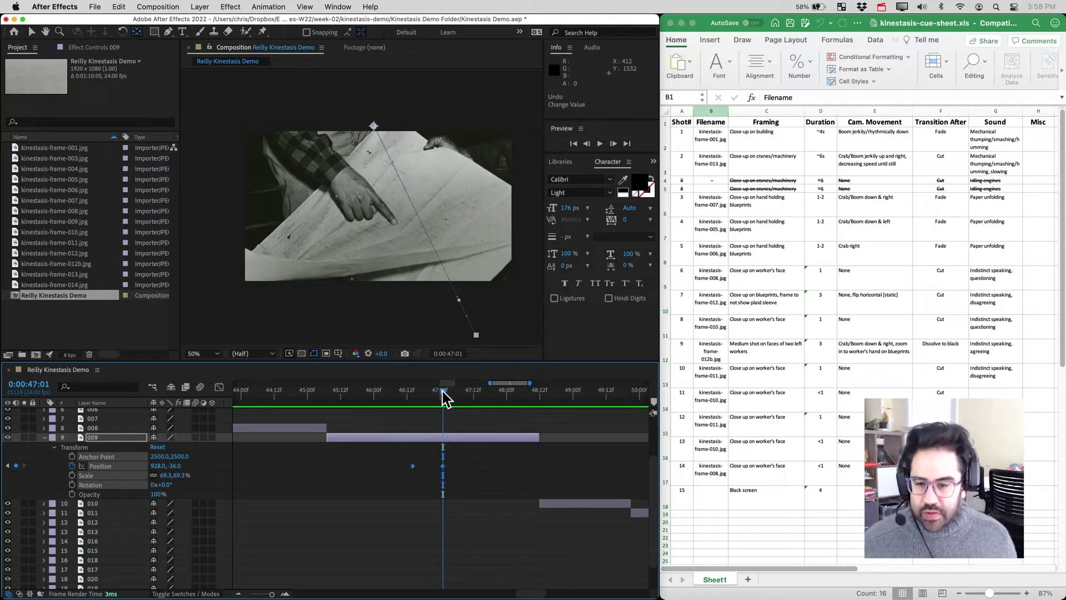
Step: Delete all of layer 009's Position keyframes
{"action": "mouse_move", "coordinate": [443, 390]}
{"action": "left_mouse_down"}
{"action": "mouse_move", "coordinate": [423, 391]}
{"action": "mouse_move", "coordinate": [441, 395]}
{"action": "left_mouse_up"}
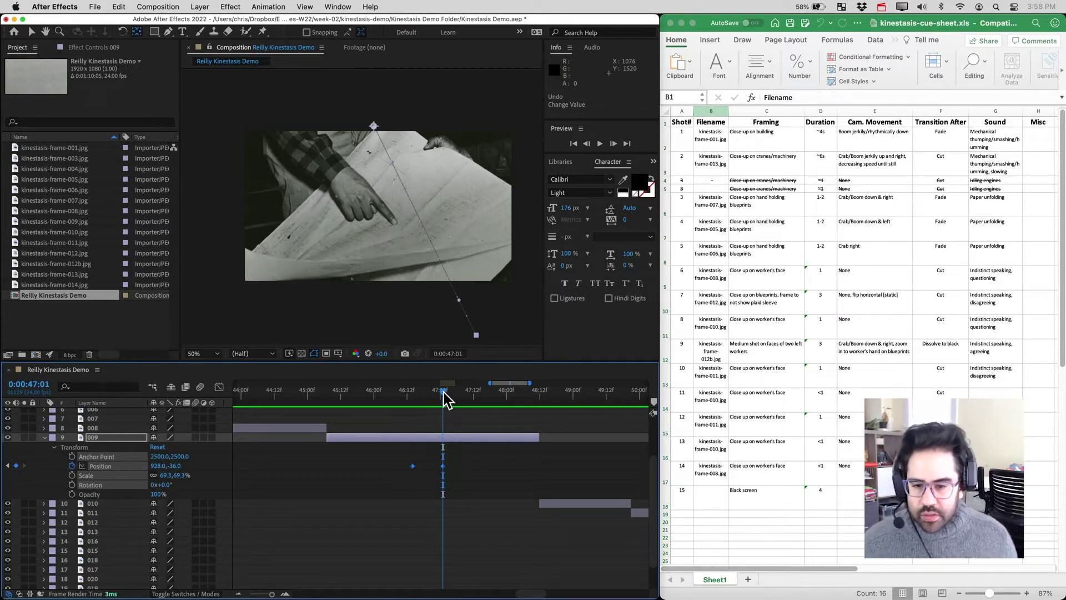
{"action": "key", "text": "Delete"}
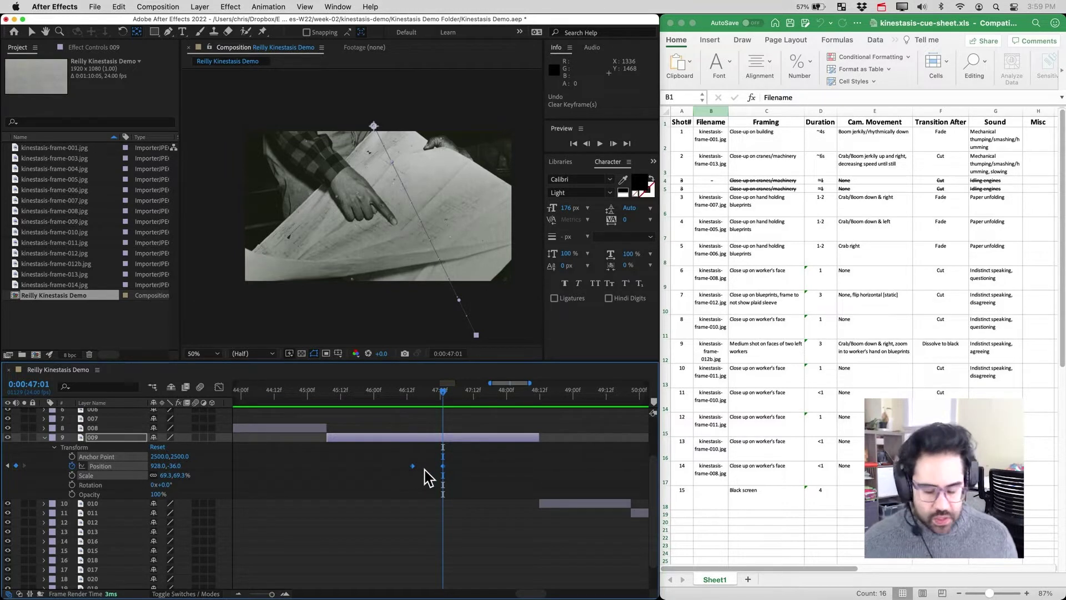
{"action": "key", "text": "BackSpace"}
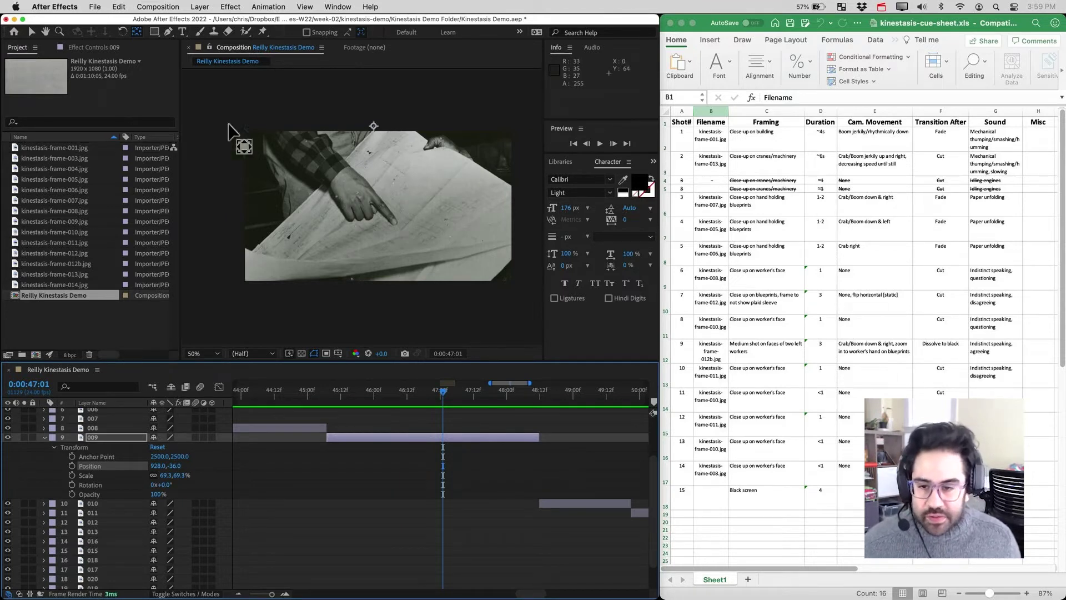
Step: With the Pan Behind tool, drag layer 009's anchor point onto the fingertip (2725.2, 3504.6)
{"action": "left_click", "coordinate": [136, 34]}
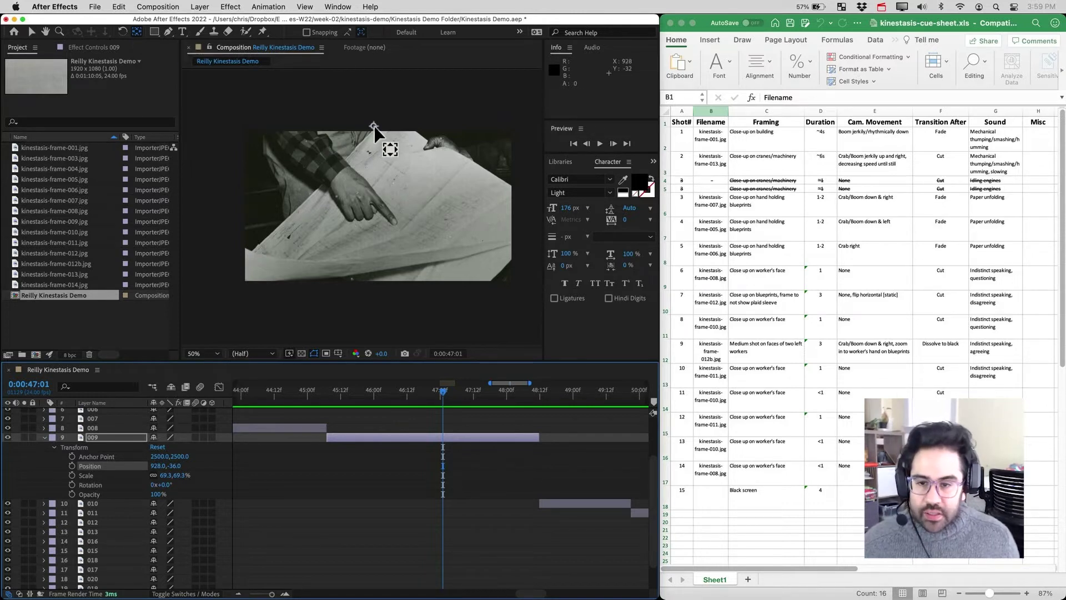
{"action": "left_click_drag", "start_coordinate": [374, 127], "coordinate": [395, 222]}
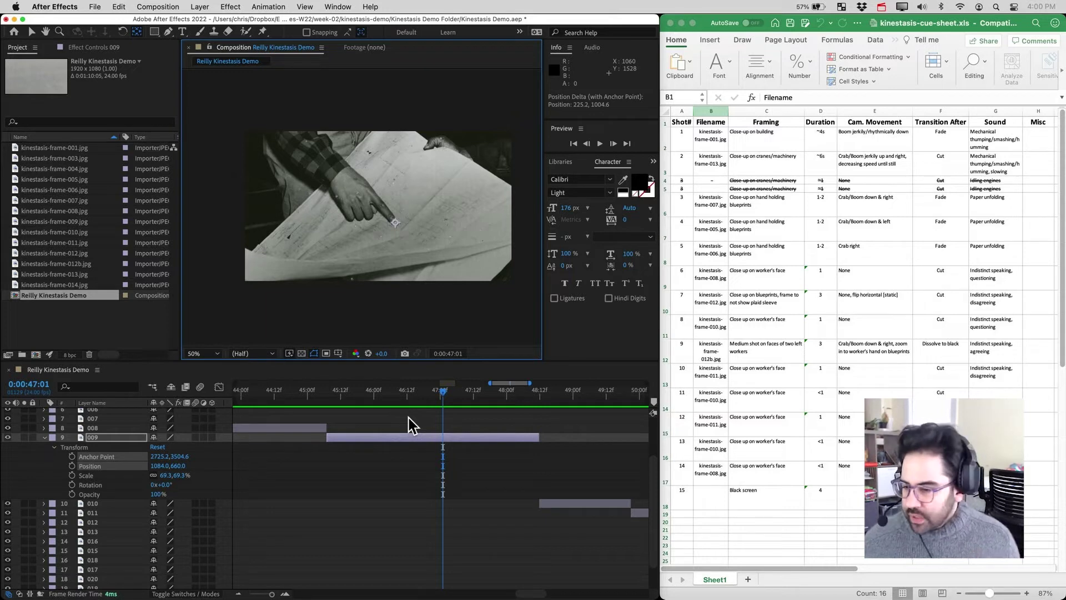
Step: Set Anchor Point, Position and Scale keyframes on layer 009 at 47:01
{"action": "left_click", "coordinate": [72, 457]}
{"action": "left_click", "coordinate": [73, 466]}
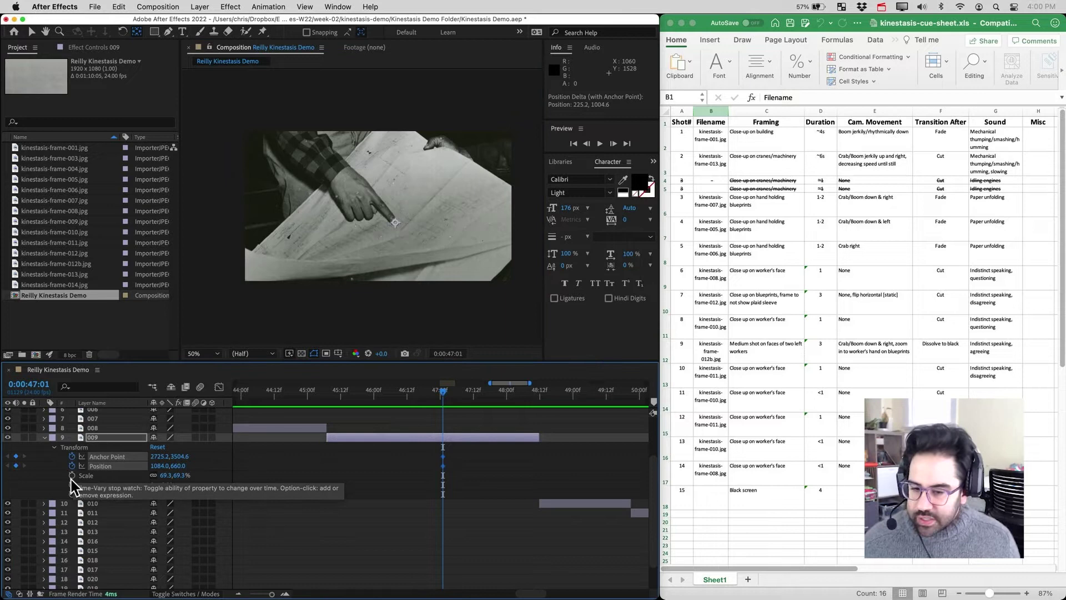
{"action": "left_click", "coordinate": [72, 476]}
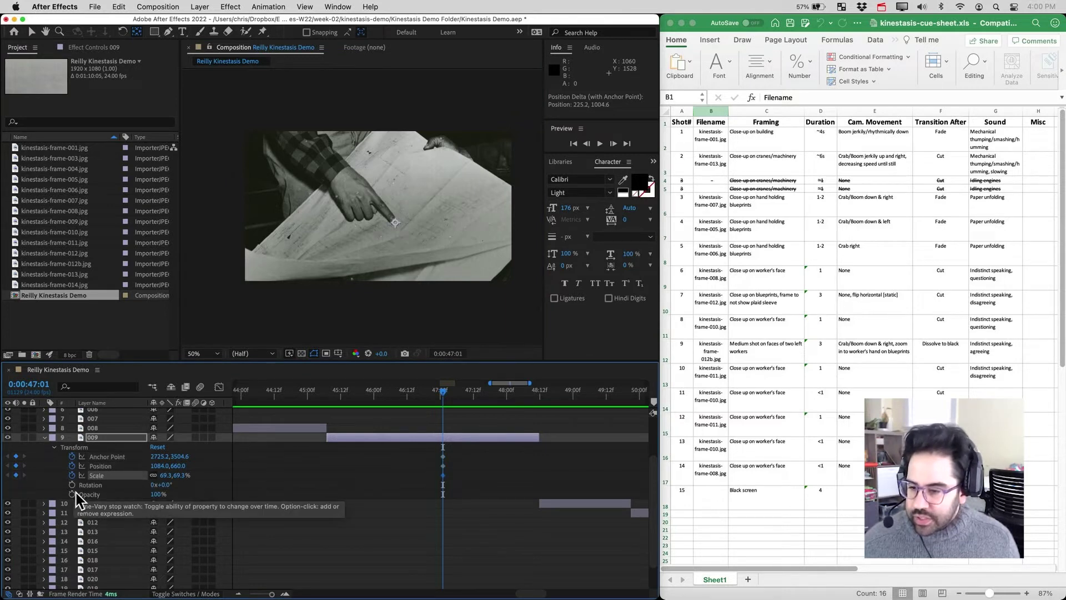
{"action": "key", "text": "v"}
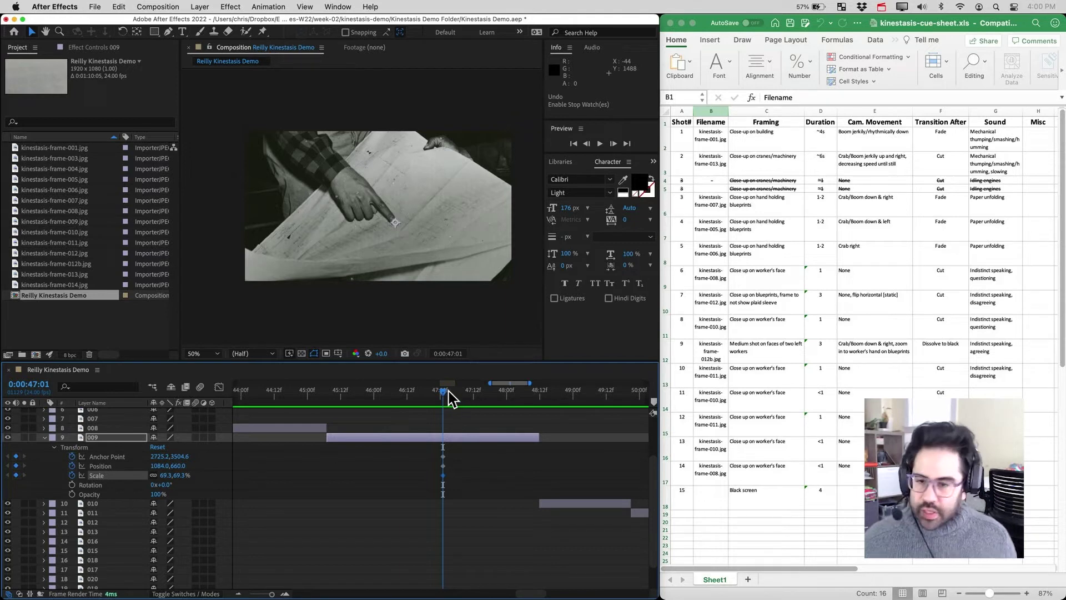
Step: At 46:12, move the photo down-right to Position 1864.0, 2176.0 and preview the pan
{"action": "left_click_drag", "start_coordinate": [444, 392], "coordinate": [409, 396]}
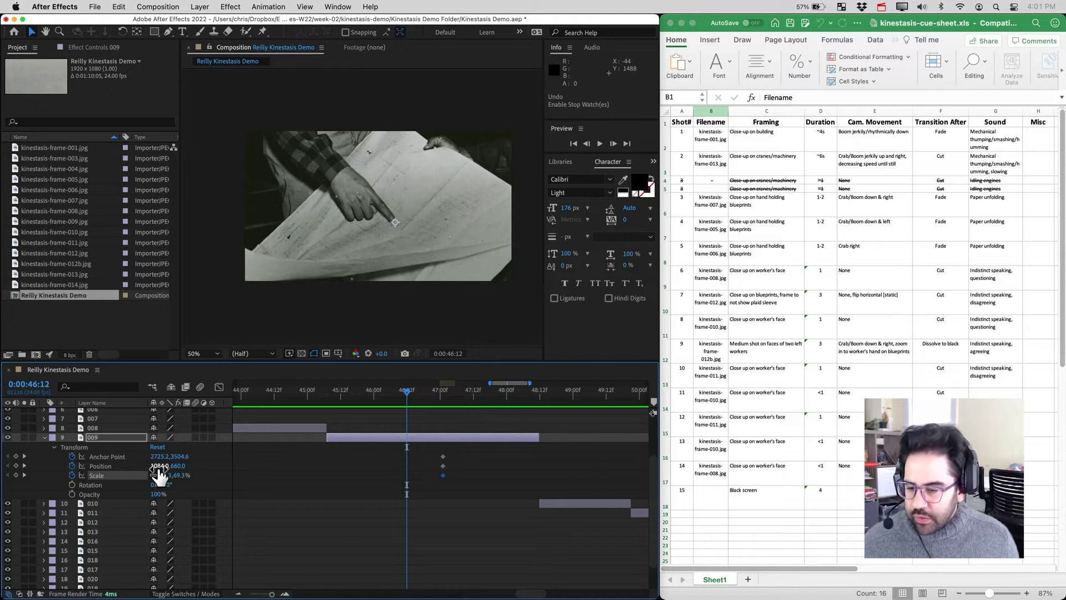
{"action": "left_click", "coordinate": [121, 467]}
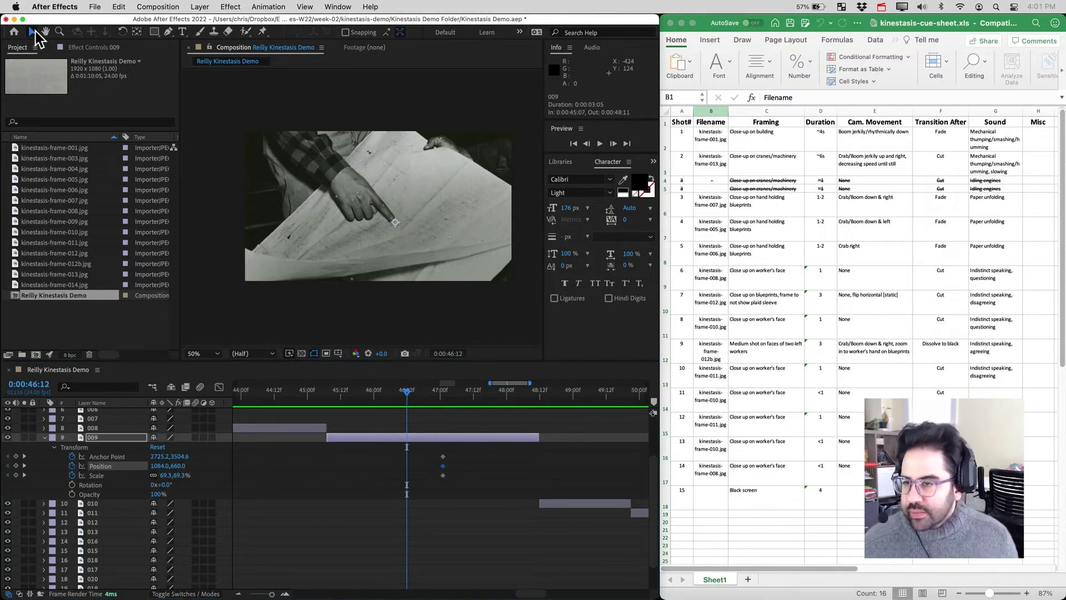
{"action": "left_click_drag", "start_coordinate": [317, 173], "coordinate": [421, 307]}
{"action": "mouse_move", "coordinate": [329, 191]}
{"action": "left_mouse_down"}
{"action": "mouse_move", "coordinate": [335, 242]}
{"action": "mouse_move", "coordinate": [344, 182]}
{"action": "left_mouse_up"}
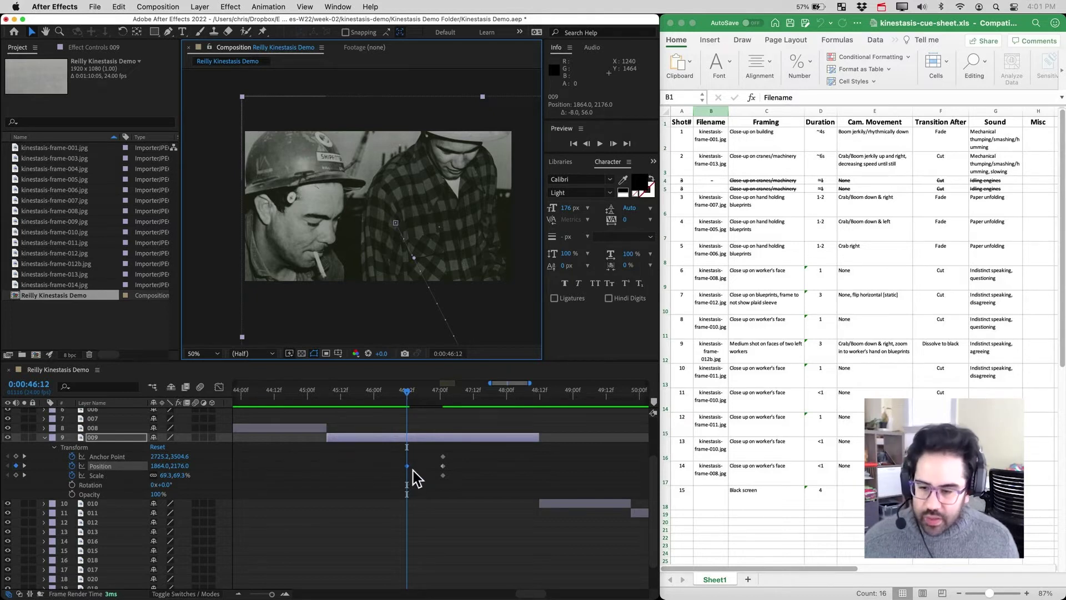
{"action": "left_click", "coordinate": [408, 394]}
{"action": "mouse_move", "coordinate": [408, 393]}
{"action": "left_mouse_down"}
{"action": "mouse_move", "coordinate": [393, 393]}
{"action": "mouse_move", "coordinate": [444, 396]}
{"action": "mouse_move", "coordinate": [409, 398]}
{"action": "left_mouse_up"}
Step: Smooth the 46:12 Position keyframe and add a 69.3% Scale keyframe at 46:12
{"action": "key", "text": "Page_Up"}
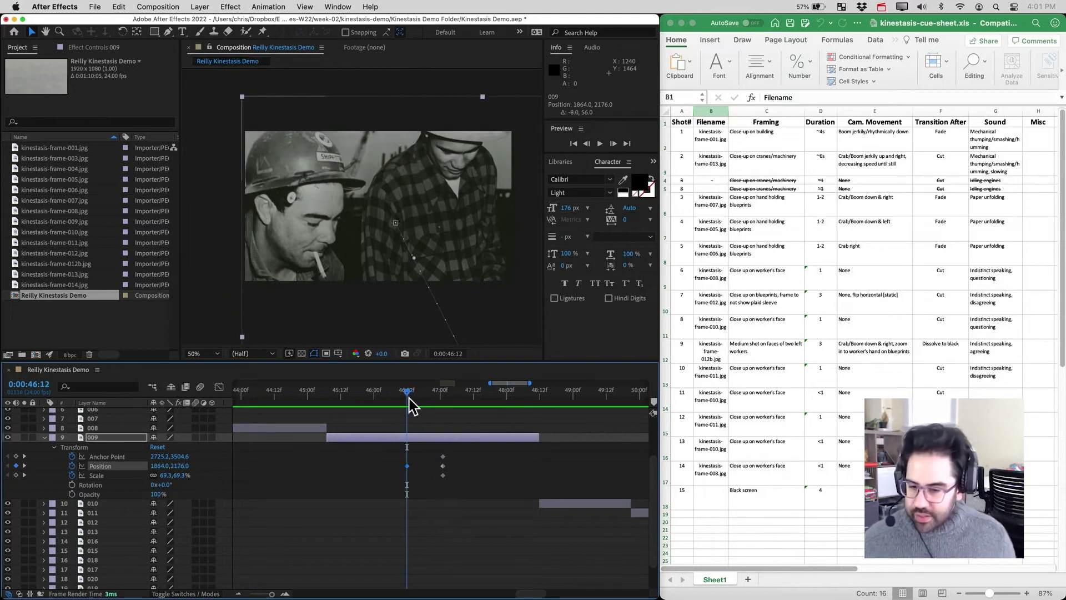
{"action": "left_click", "coordinate": [406, 467], "text": "super"}
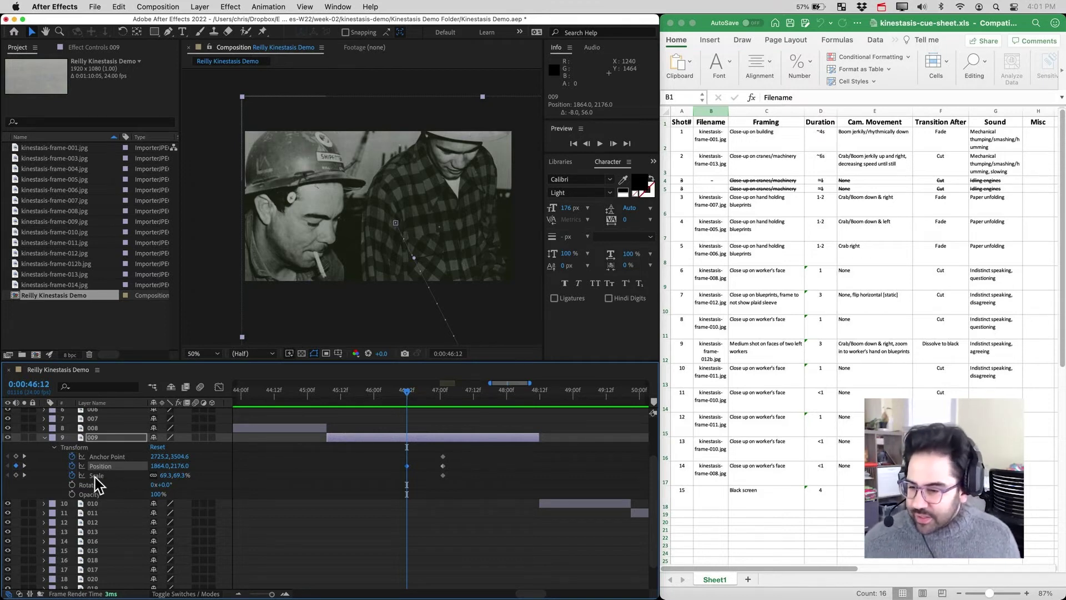
{"action": "left_click", "coordinate": [17, 475]}
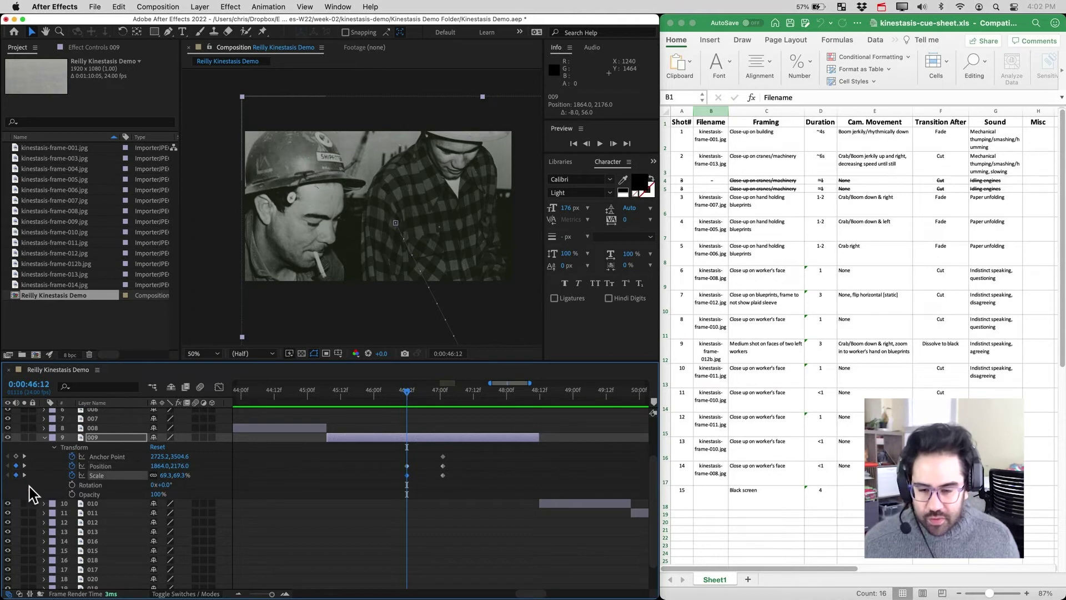
{"action": "left_click", "coordinate": [406, 474]}
Step: At 47:01, raise layer 009's Scale to 159.3% to zoom onto the finger
{"action": "left_click", "coordinate": [409, 390]}
{"action": "left_click_drag", "start_coordinate": [410, 390], "coordinate": [443, 391]}
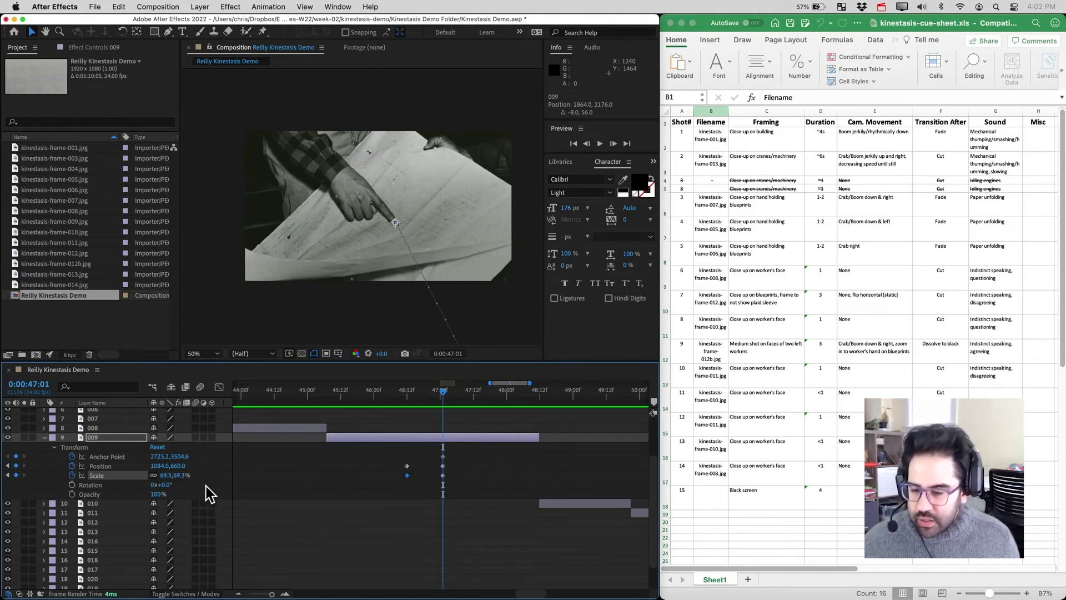
{"action": "left_click_drag", "start_coordinate": [181, 478], "coordinate": [240, 489]}
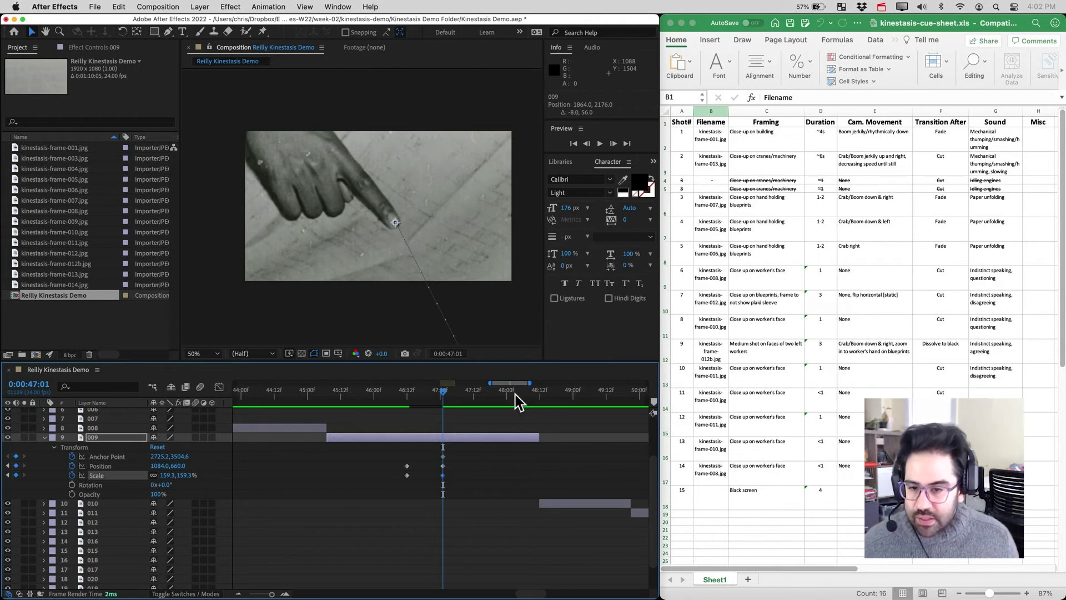
{"action": "left_click_drag", "start_coordinate": [443, 392], "coordinate": [340, 395]}
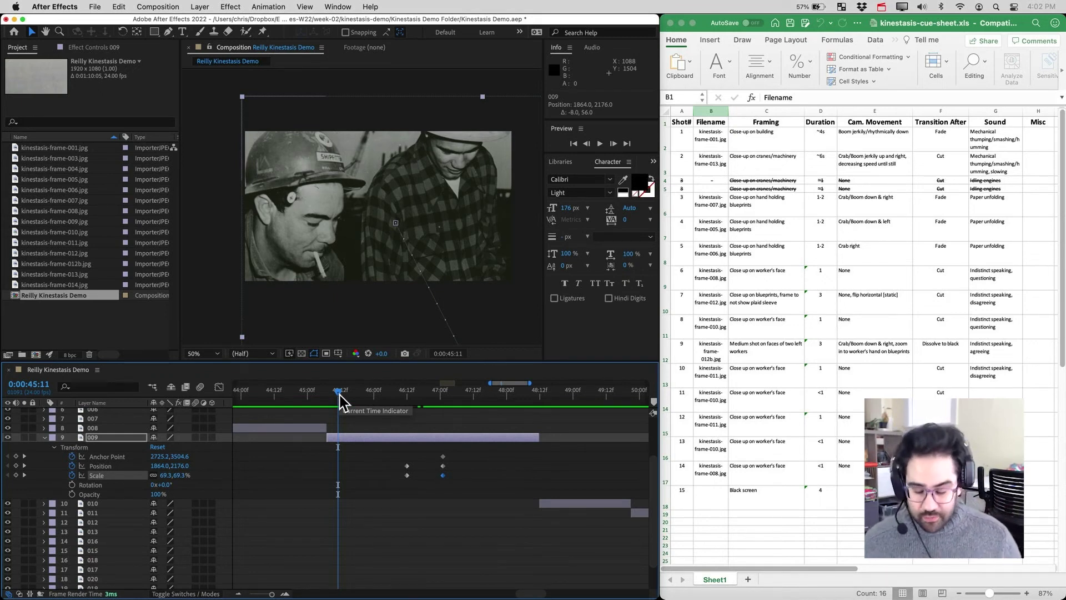
Step: Set the work area from 45:04 to 48:15 and play a preview
{"action": "left_click_drag", "start_coordinate": [340, 395], "coordinate": [305, 392]}
{"action": "key", "text": "b"}
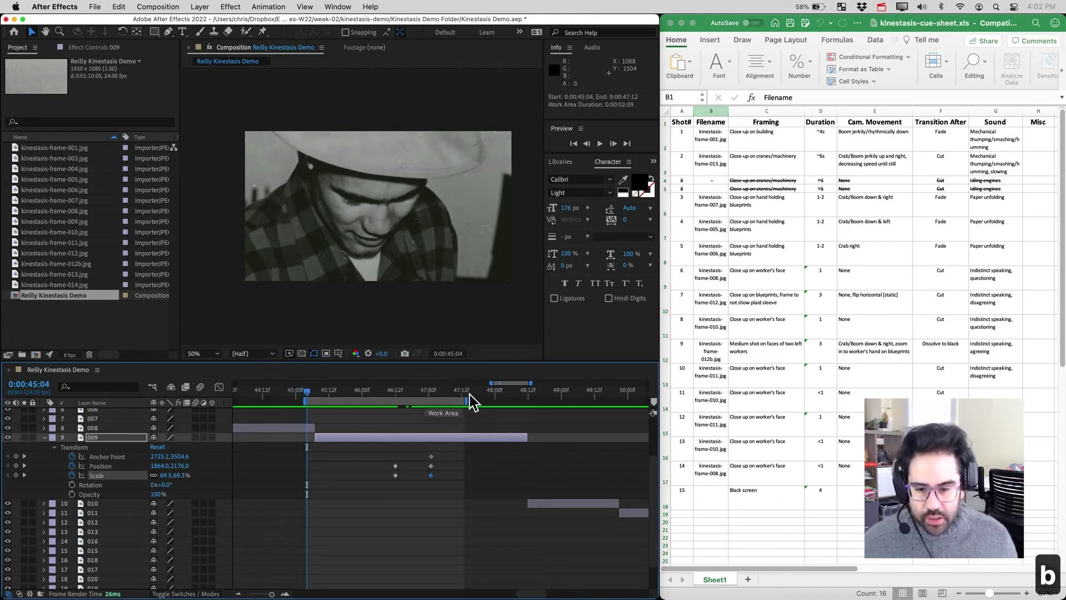
{"action": "left_click_drag", "start_coordinate": [468, 399], "coordinate": [539, 400]}
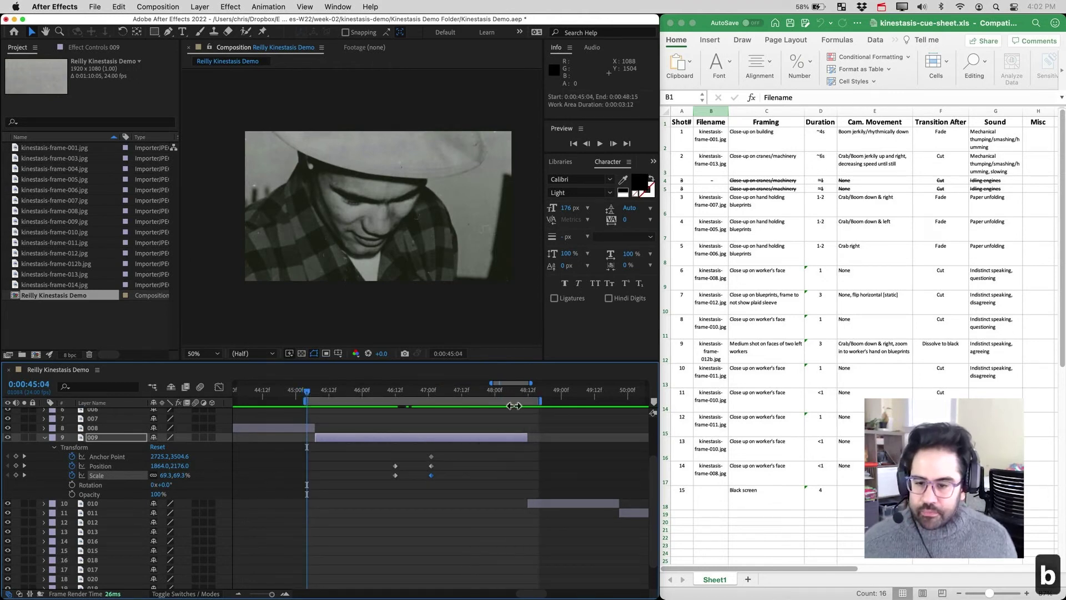
{"action": "key", "text": "space"}
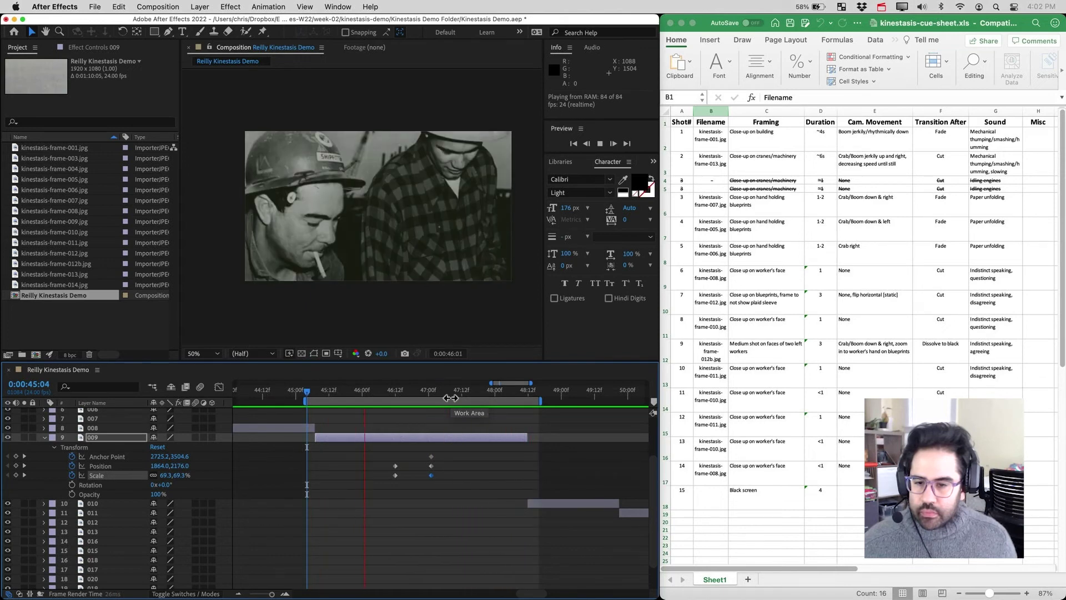
{"action": "key", "text": "space"}
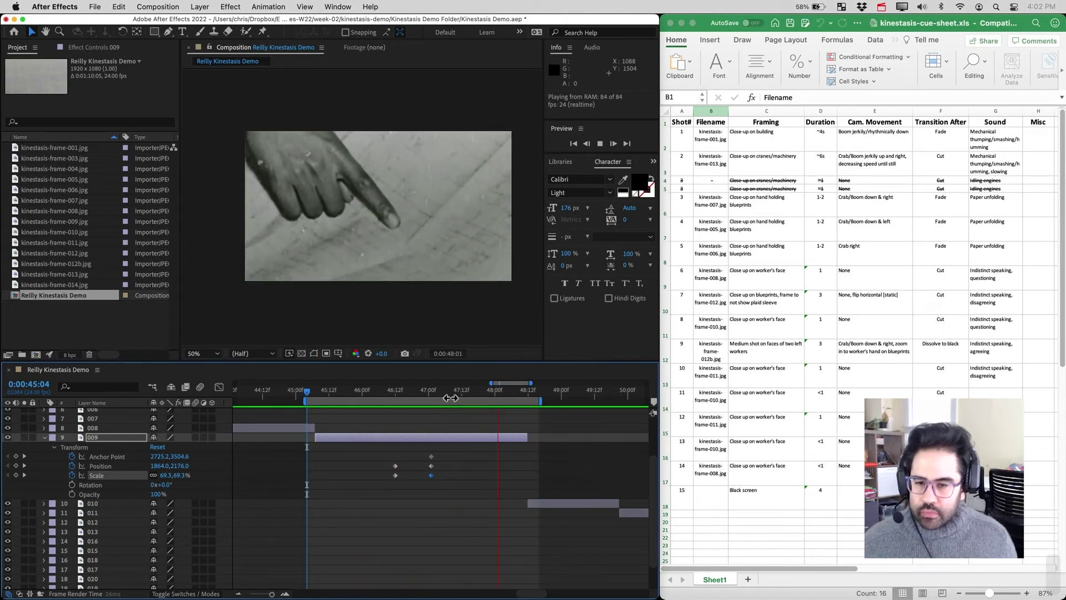
Step: Move the first 69.3% Scale keyframe from 46:12 to 46:18
{"action": "left_click", "coordinate": [417, 394]}
{"action": "mouse_move", "coordinate": [415, 394]}
{"action": "left_mouse_down"}
{"action": "mouse_move", "coordinate": [396, 394]}
{"action": "mouse_move", "coordinate": [412, 395]}
{"action": "left_mouse_up"}
{"action": "left_click", "coordinate": [450, 459]}
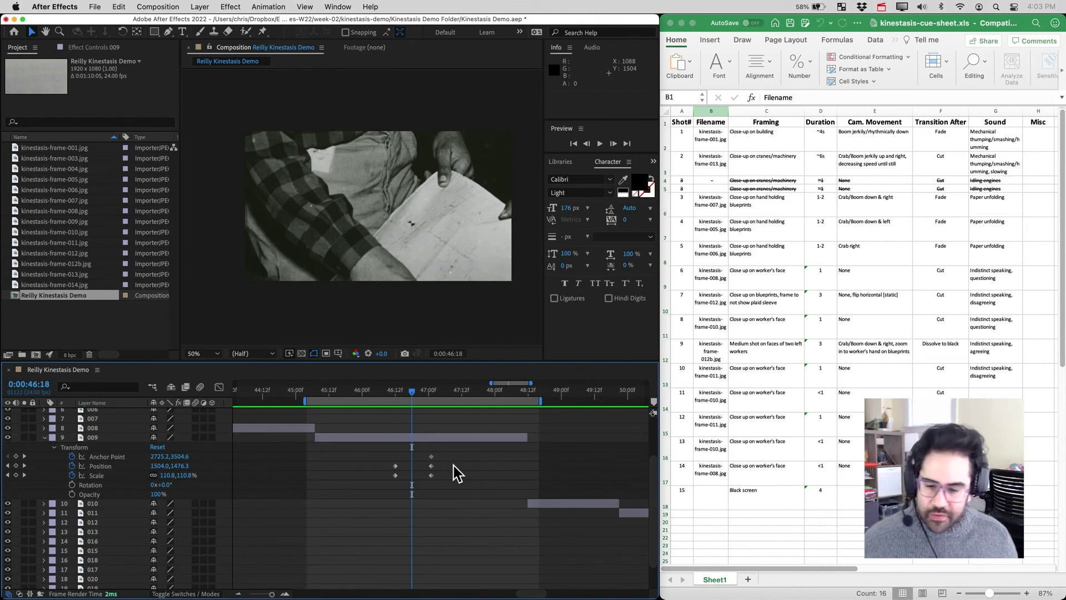
{"action": "left_click", "coordinate": [396, 466]}
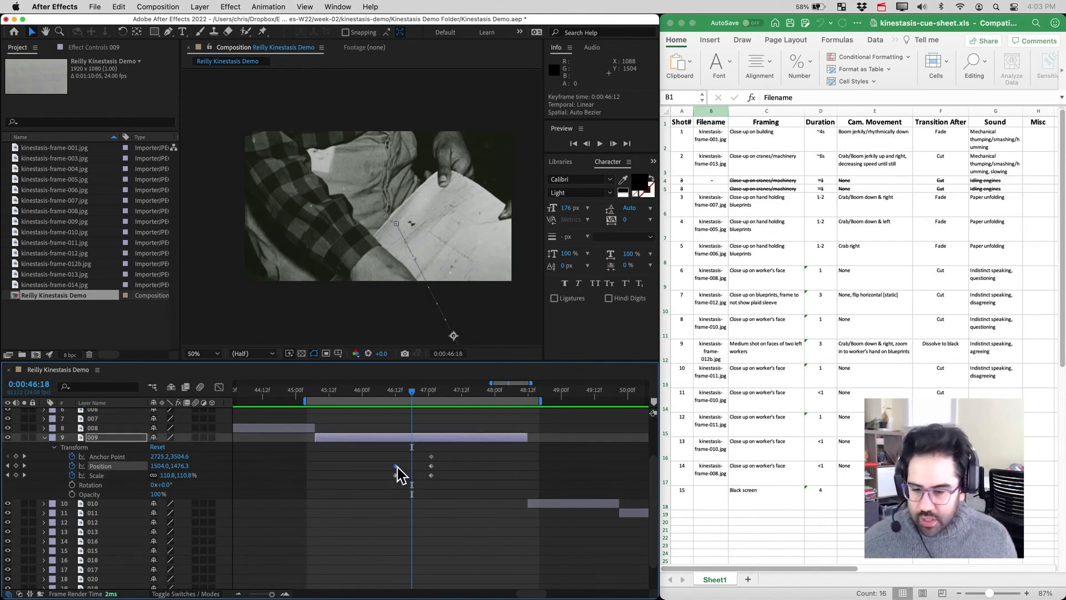
{"action": "left_click", "coordinate": [395, 475]}
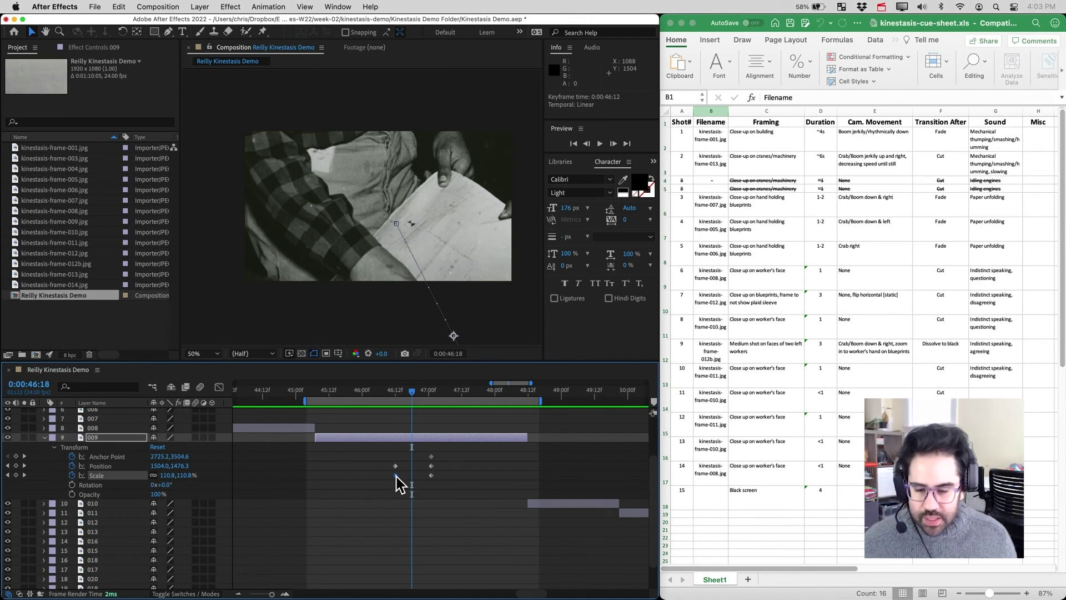
{"action": "left_click_drag", "start_coordinate": [396, 476], "coordinate": [413, 476]}
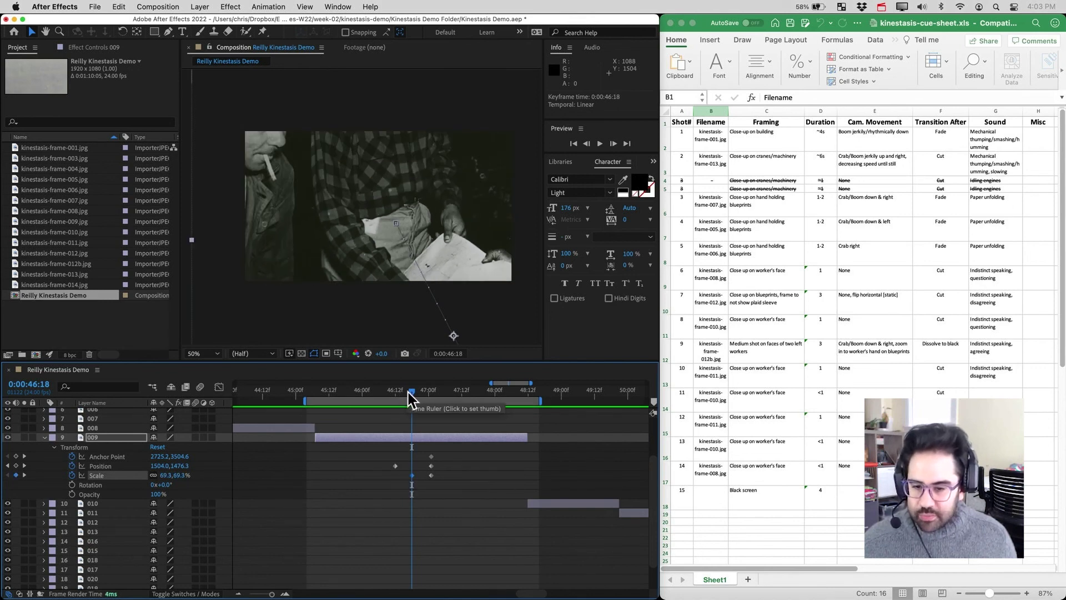
Step: Replay the shot from 45:17 to check the delayed zoom timing
{"action": "left_click_drag", "start_coordinate": [408, 392], "coordinate": [376, 395]}
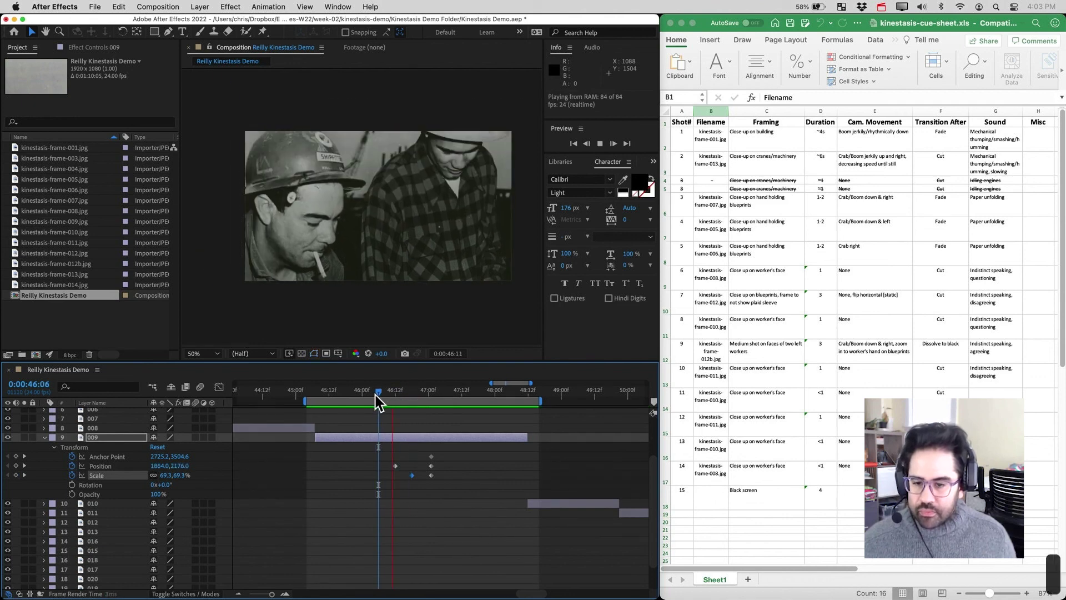
{"action": "key", "text": "space"}
{"action": "key", "text": "space"}
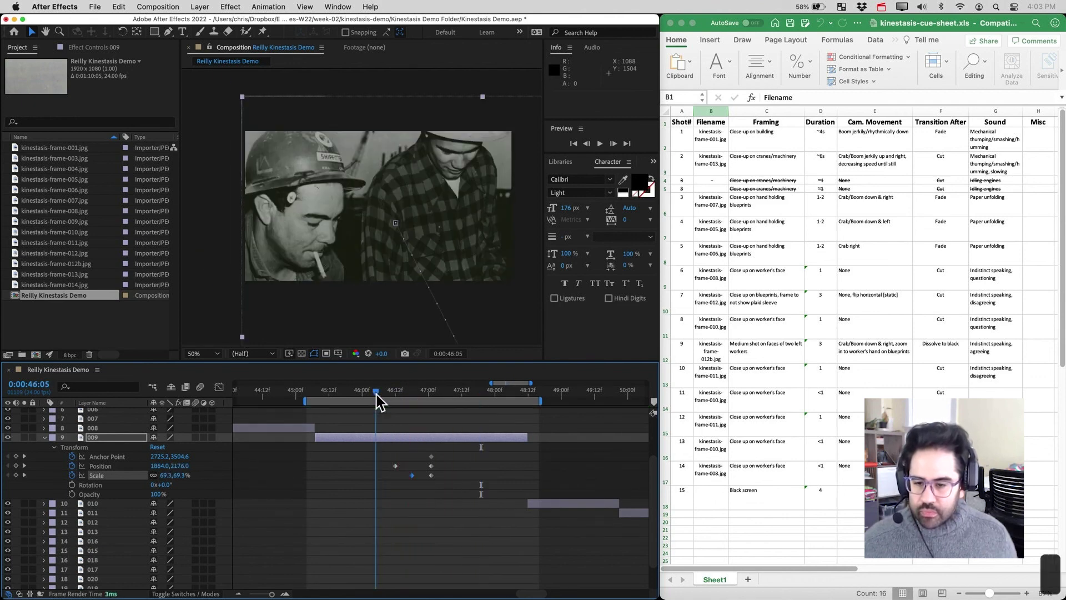
{"action": "left_click", "coordinate": [345, 393]}
{"action": "key", "text": "space"}
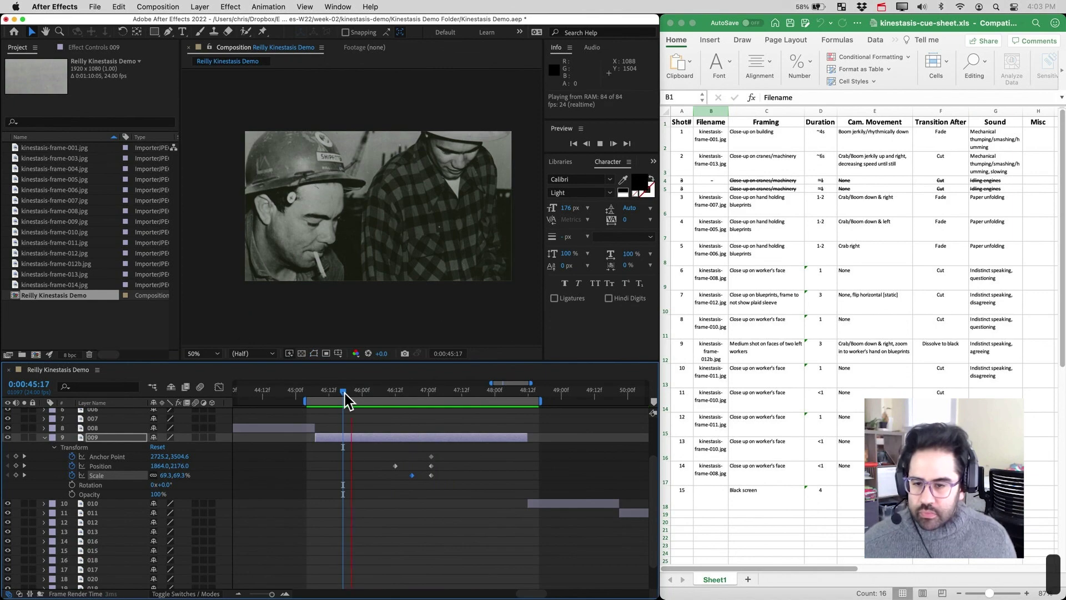
{"action": "key", "text": "space"}
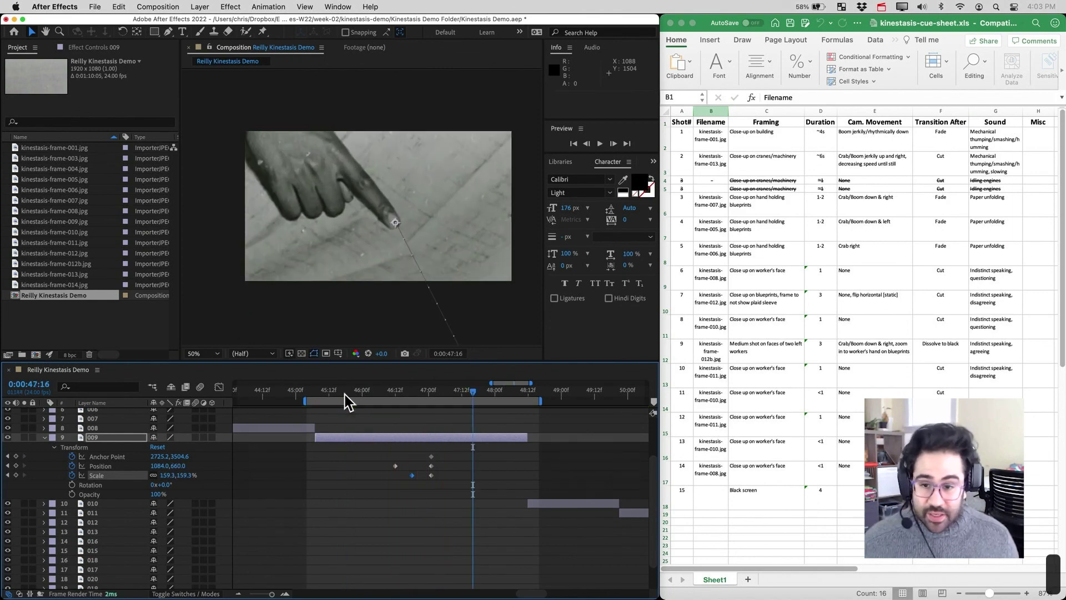